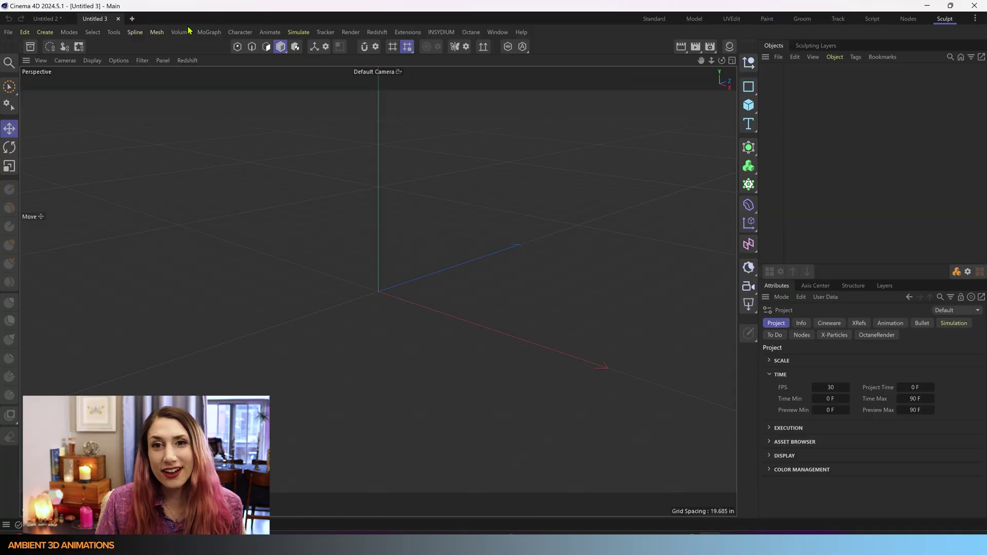
Add a Plane with 100 width and 100 height segments and make it editable.
left_click(752, 109)
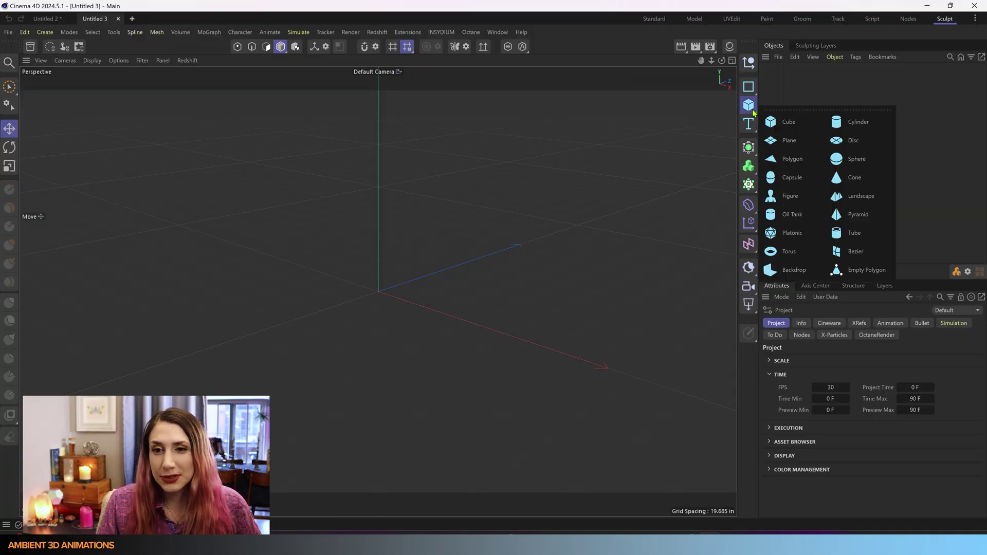
left_click(789, 140)
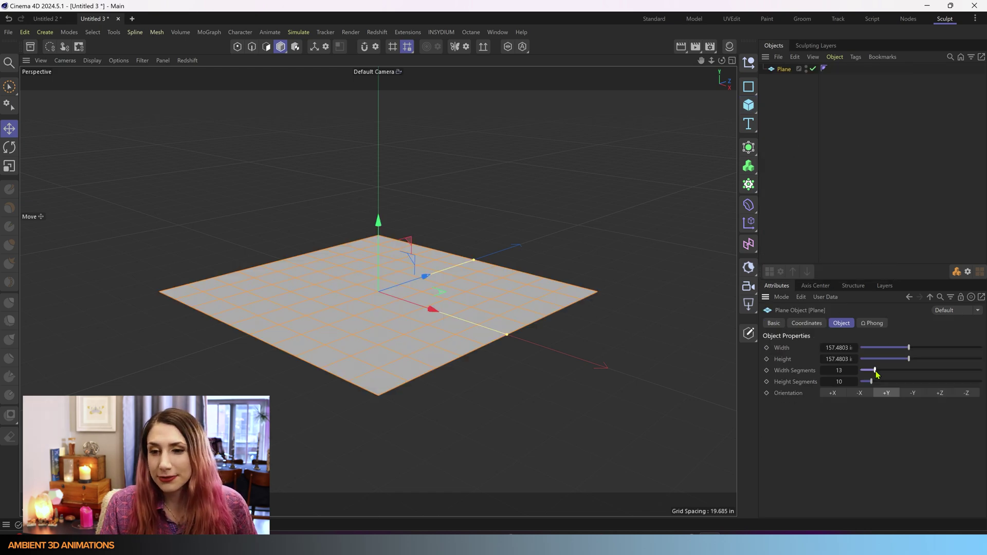
left_click_drag(875, 372, 982, 371)
left_click_drag(873, 382, 982, 382)
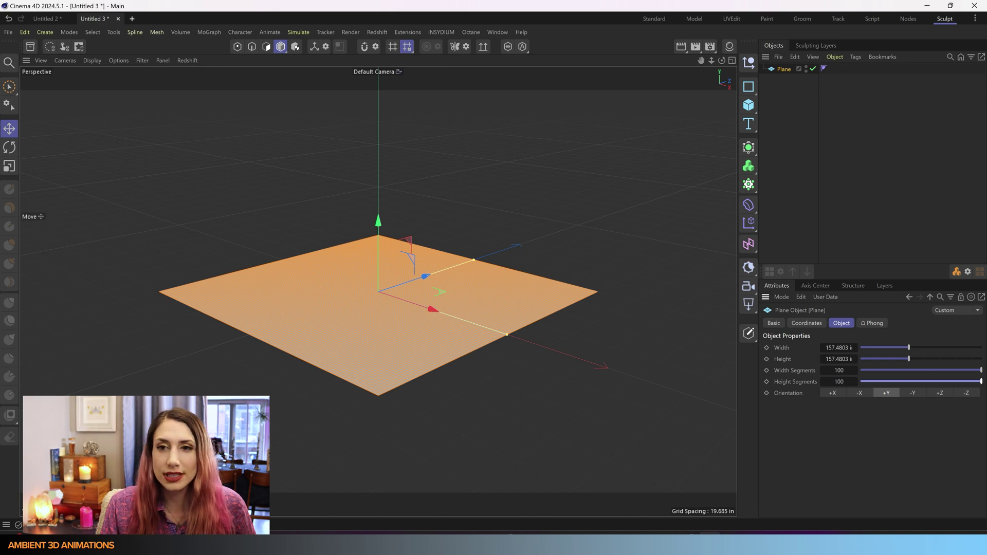
left_click(749, 332)
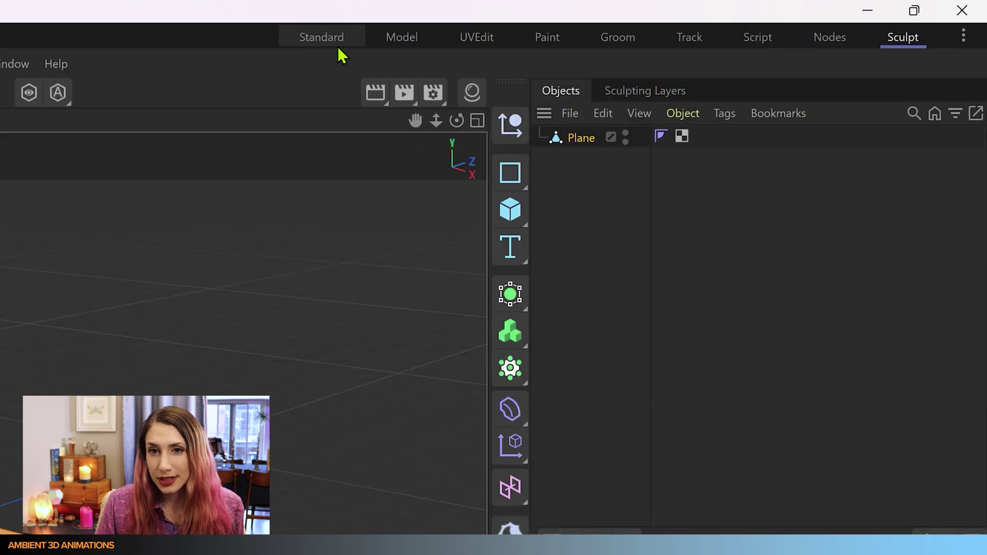
Switch briefly to the Standard layout, then return to the Sculpt layout.
left_click(337, 45)
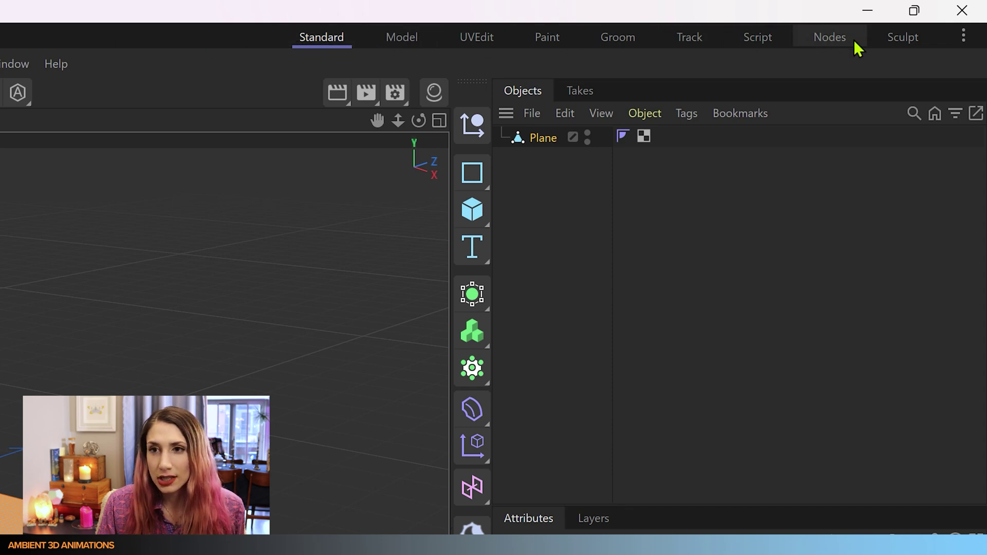
left_click(901, 41)
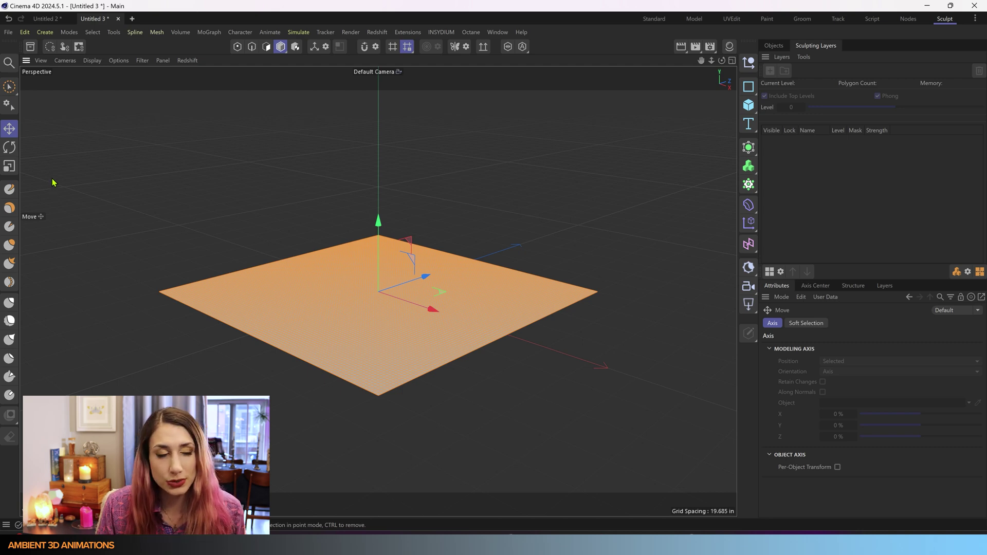
left_click(156, 32)
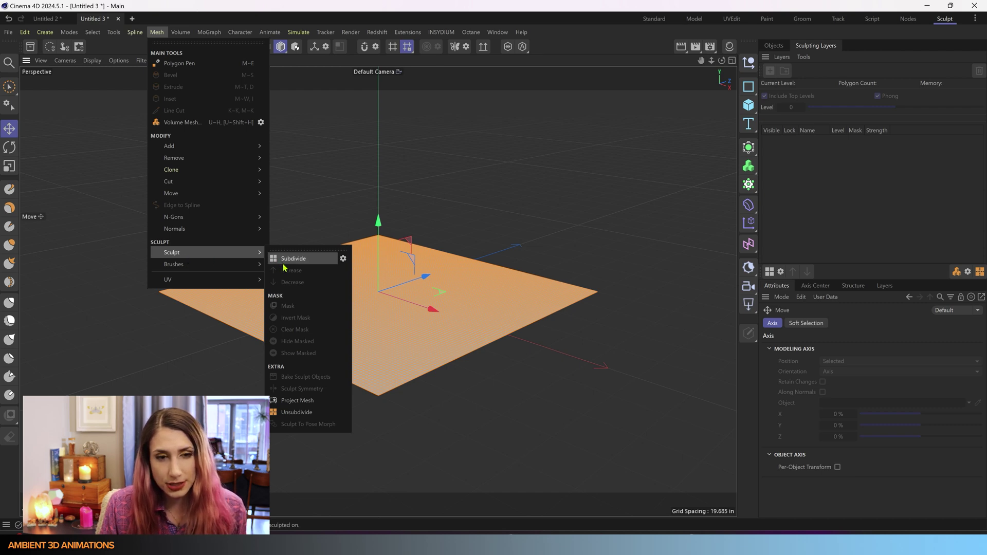
mouse_move(205, 264)
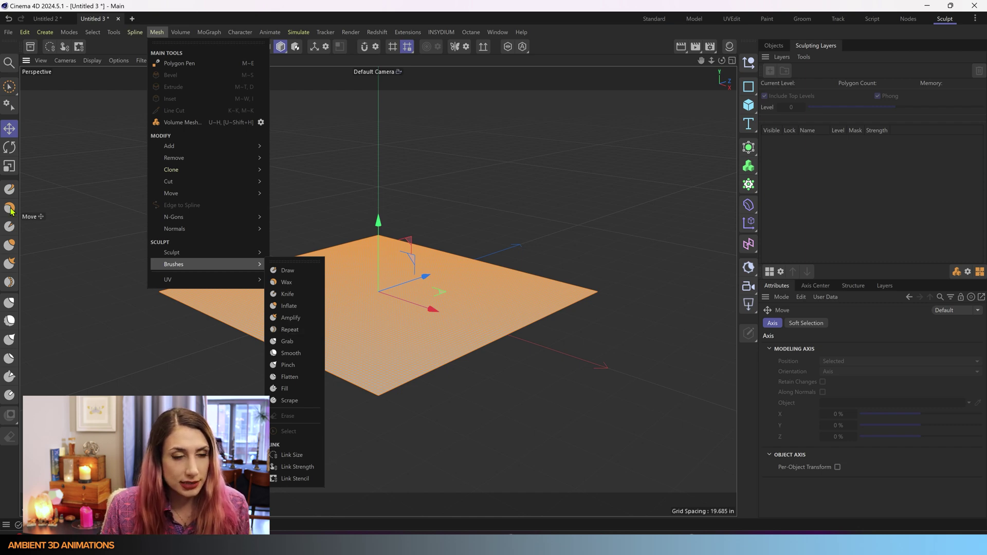
left_click(44, 196)
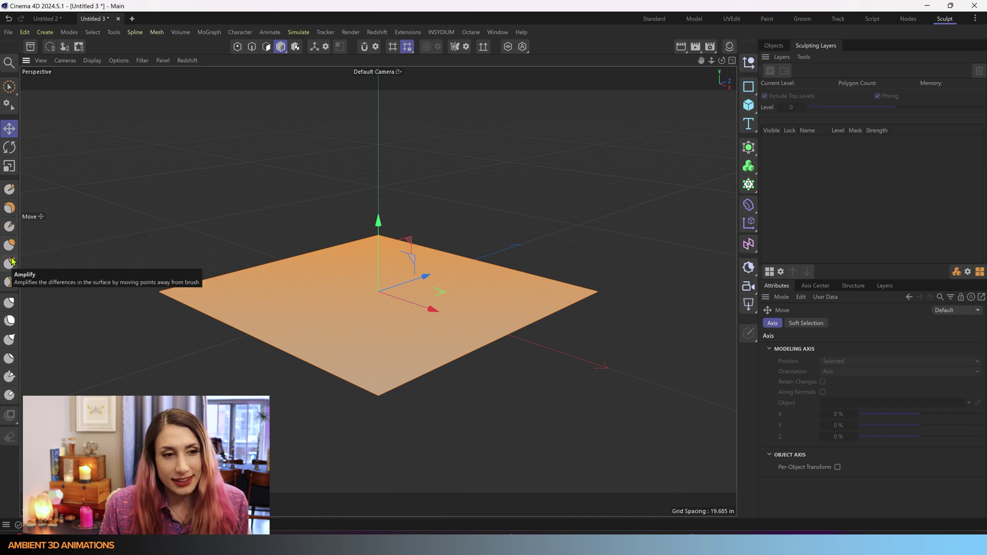
Select the Pinch brush, show the Objects list, and zoom and orbit to a low view of the plane.
left_click(11, 340)
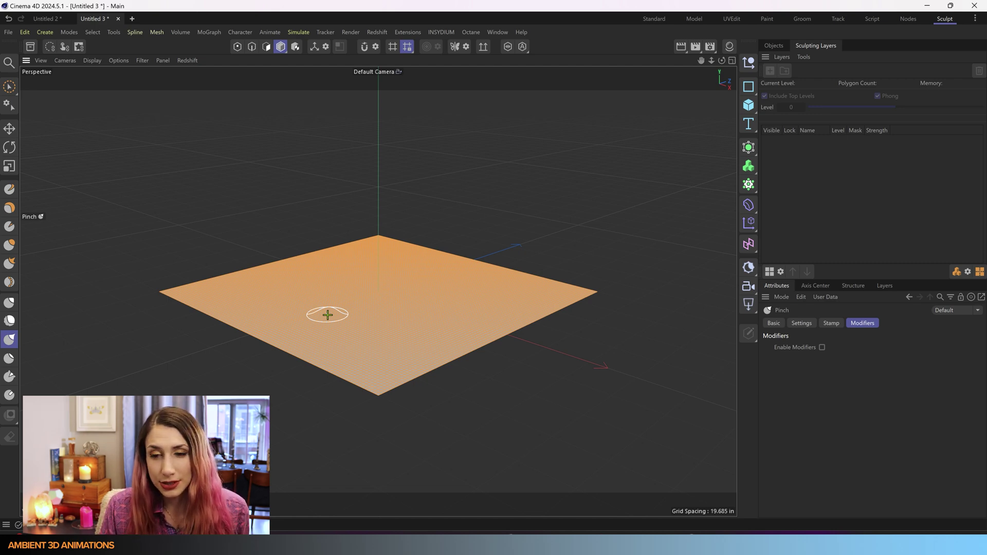
left_click(776, 46)
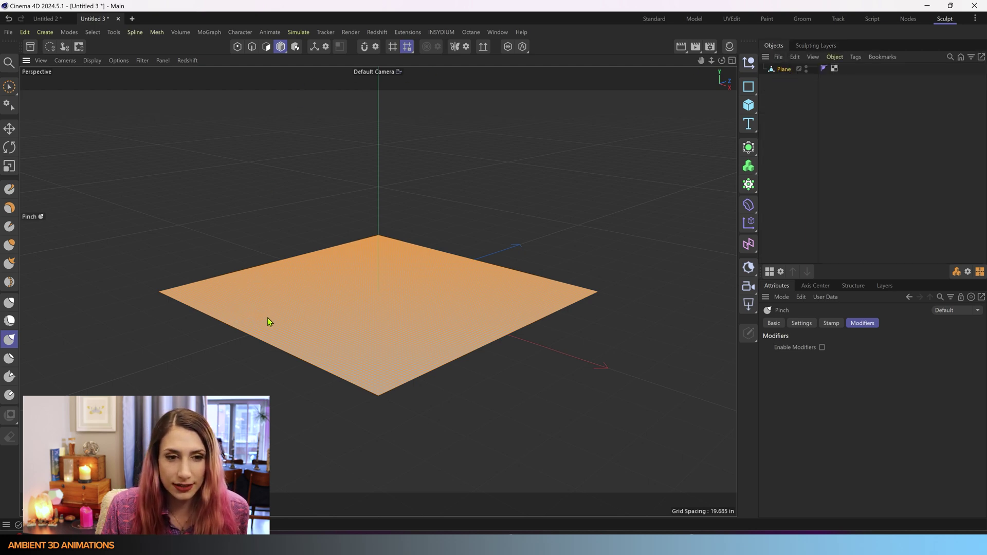
scroll(288, 293, "up", 3)
scroll(288, 293, "up", 4)
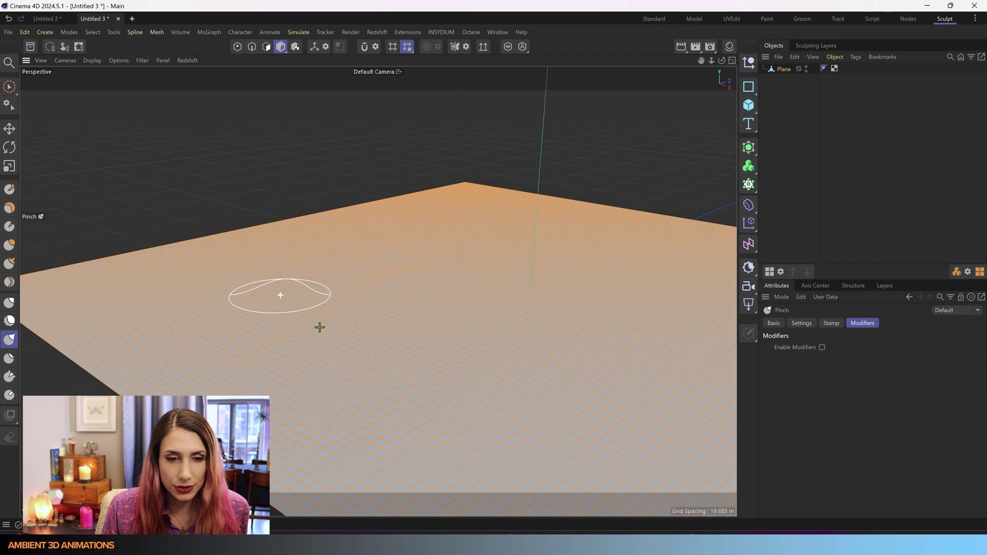
scroll(334, 350, "up", 5)
scroll(363, 385, "up", 1)
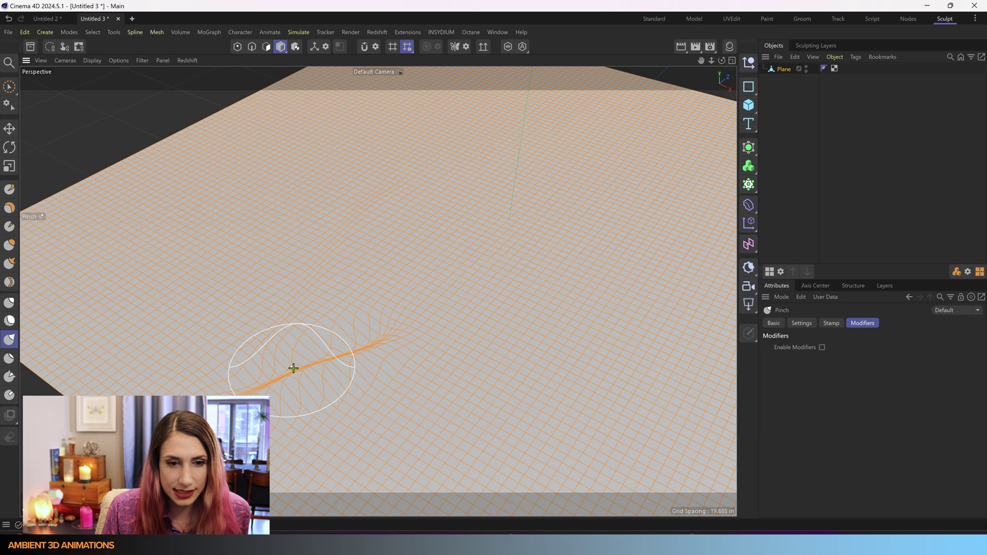
mouse_move(396, 348)
left_mouse_down("alt")
mouse_move(415, 318)
mouse_move(254, 376)
mouse_move(242, 310)
mouse_move(159, 306)
mouse_move(231, 356)
mouse_move(335, 377)
mouse_move(406, 333)
mouse_move(370, 324)
left_mouse_up("alt")
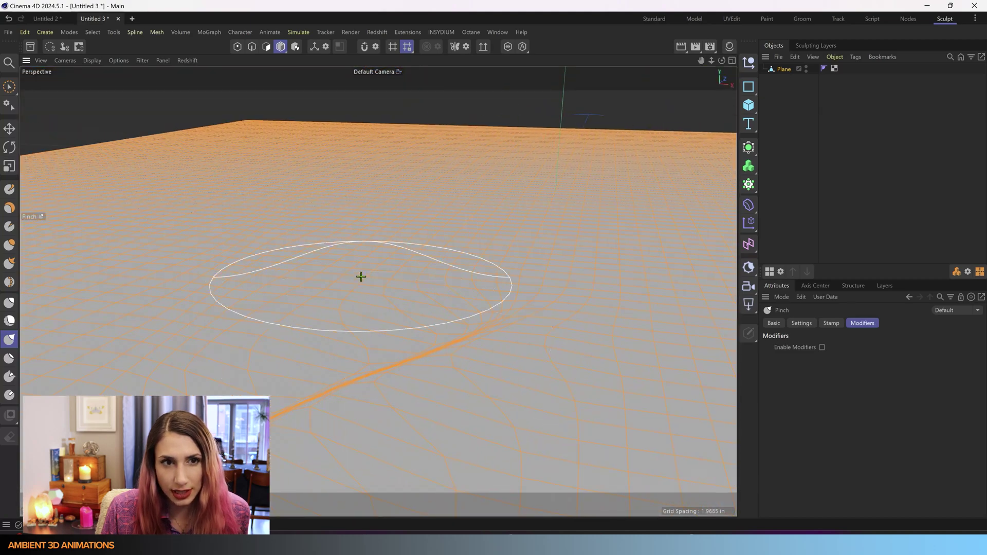
With the Draw brush, raise a long ridge across the plane from an angled view.
left_click(9, 189)
scroll(279, 307, "down", 2)
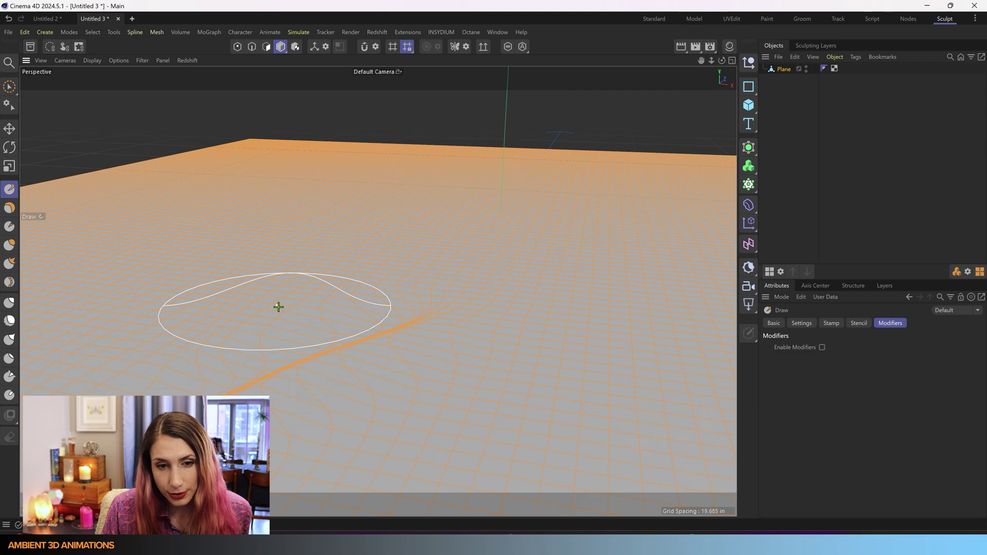
scroll(463, 305, "down", 2)
scroll(462, 401, "down", 2)
mouse_move(266, 389)
left_mouse_down("alt")
mouse_move(357, 385)
mouse_move(328, 399)
left_mouse_up("alt")
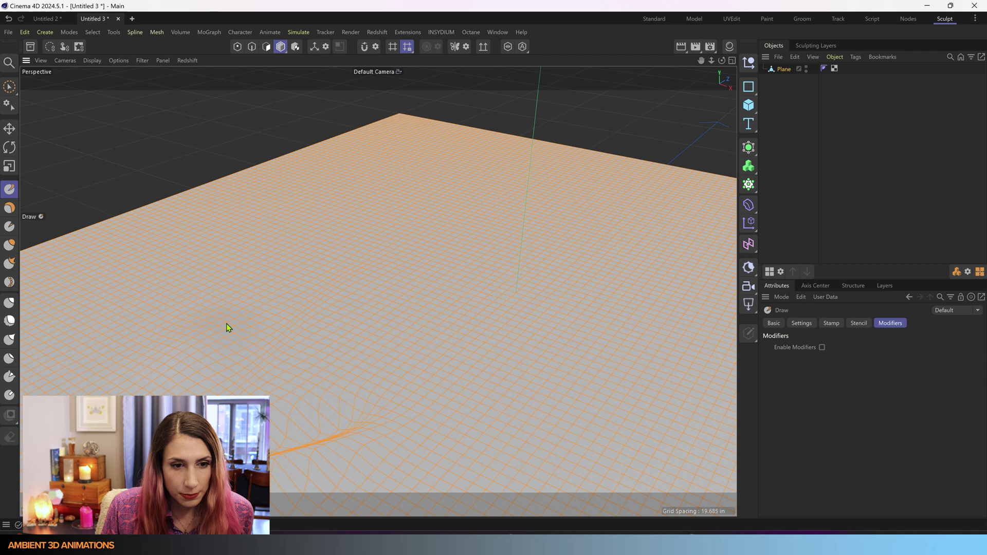
mouse_move(230, 330)
left_mouse_down()
mouse_move(406, 248)
mouse_move(229, 331)
left_mouse_up()
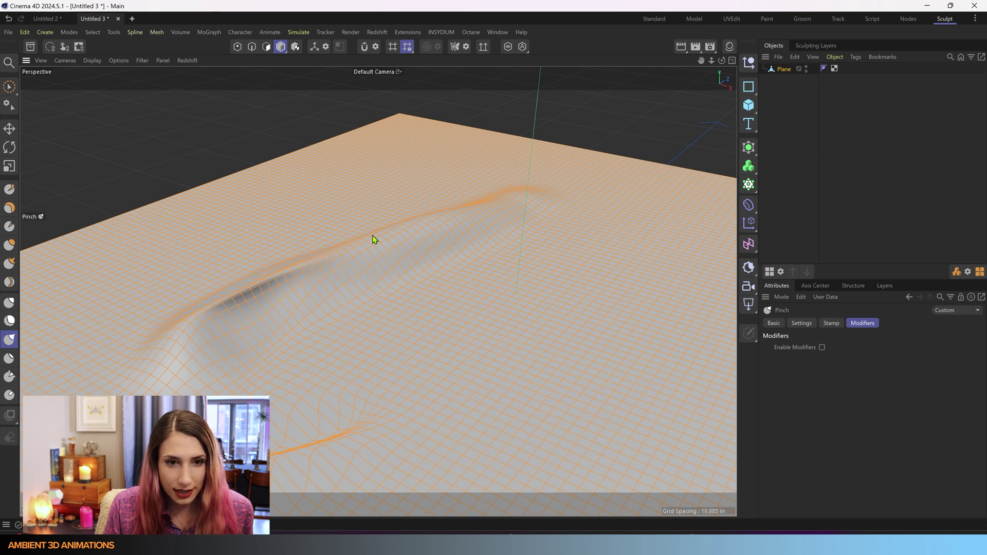
Pinch along the ridge from two views to sharpen it into a tight crease.
mouse_move(410, 237)
left_mouse_down()
mouse_move(357, 267)
mouse_move(531, 197)
left_mouse_up()
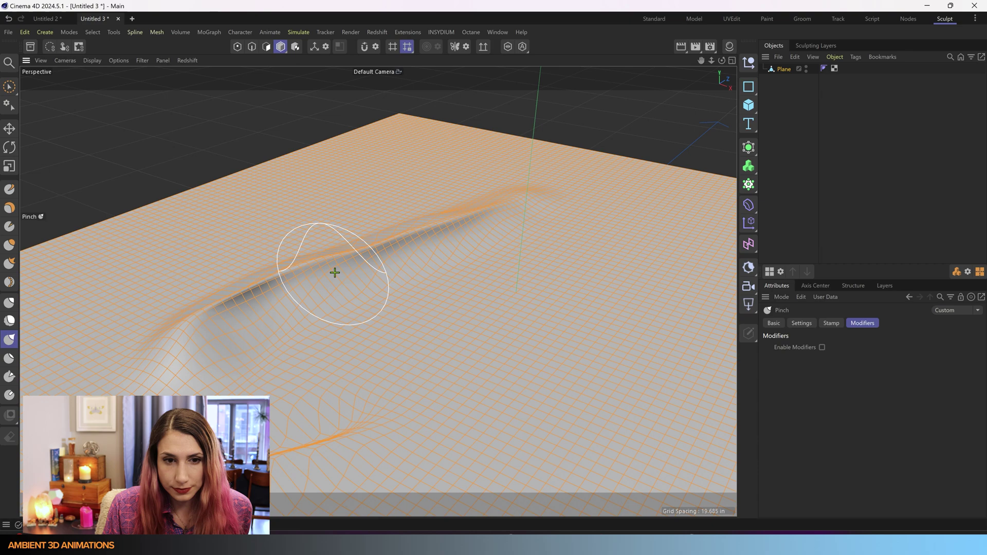
mouse_move(335, 271)
left_mouse_down("alt")
mouse_move(342, 282)
mouse_move(300, 330)
left_mouse_up("alt")
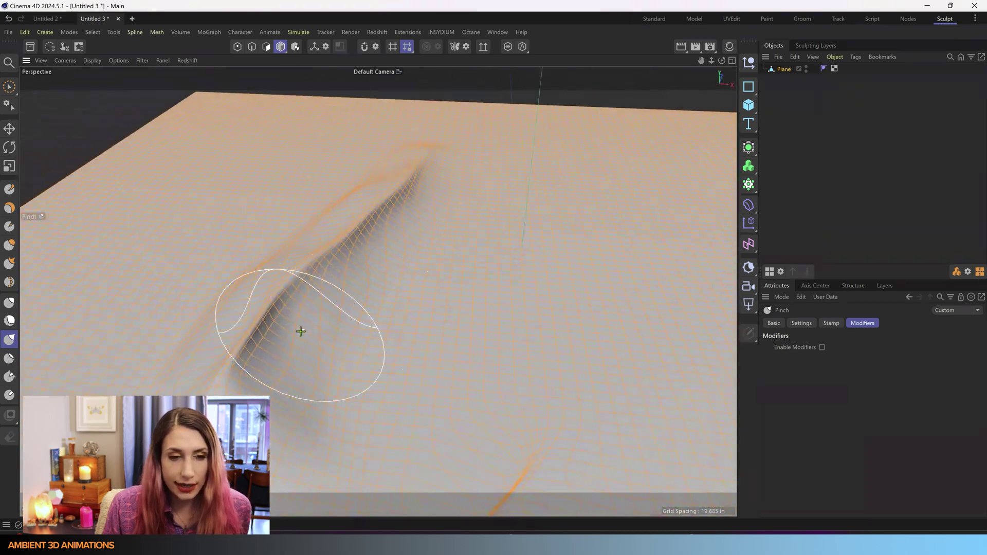
mouse_move(401, 182)
left_mouse_down()
mouse_move(304, 264)
mouse_move(214, 383)
left_mouse_up()
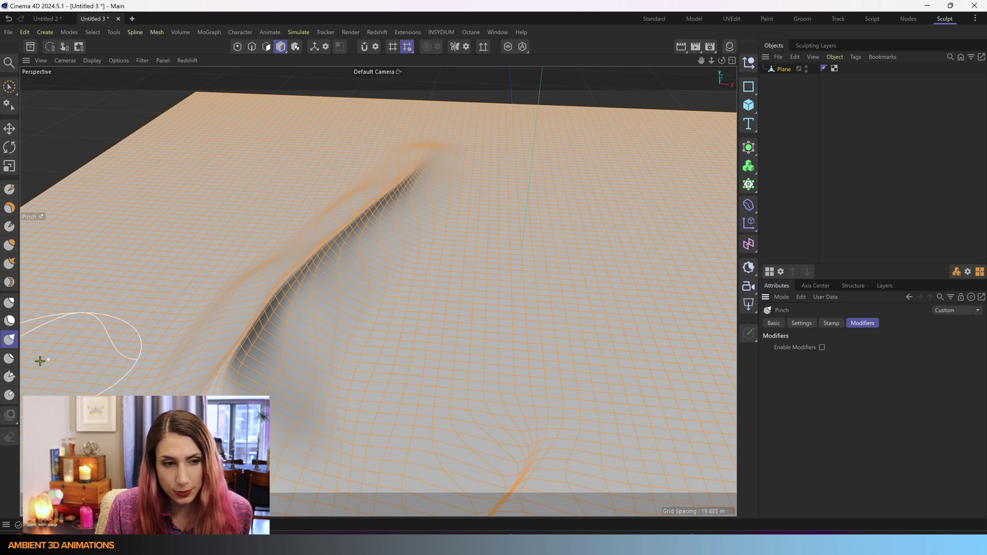
Enable Pinch modifiers with Draw at 100% and sculpt a second creased ridge.
left_click(822, 348)
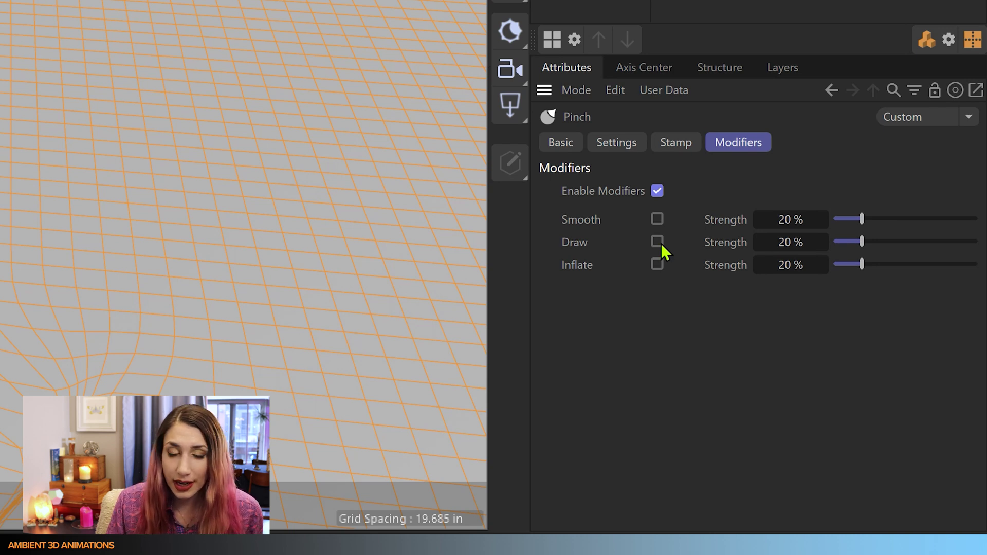
left_click(657, 242)
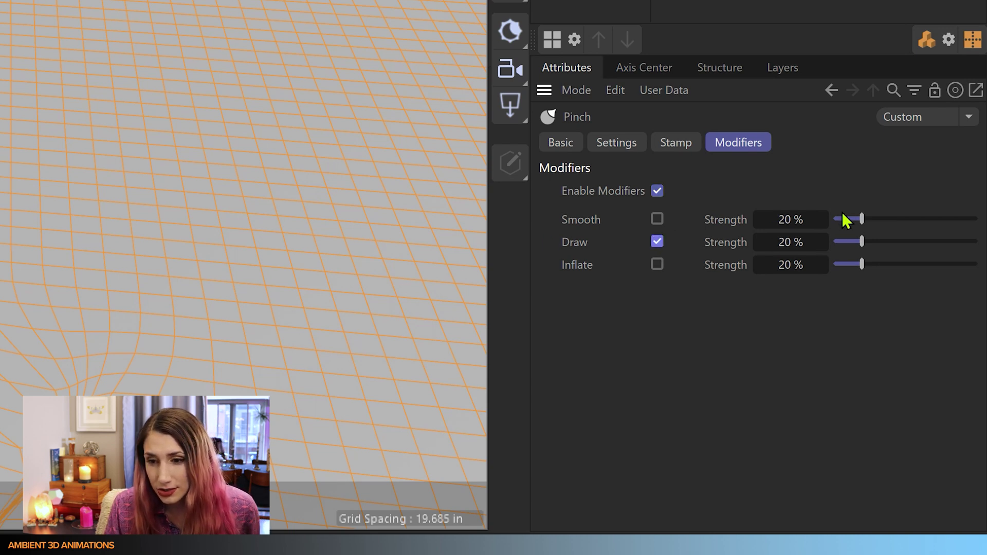
left_click_drag(862, 245, 929, 241)
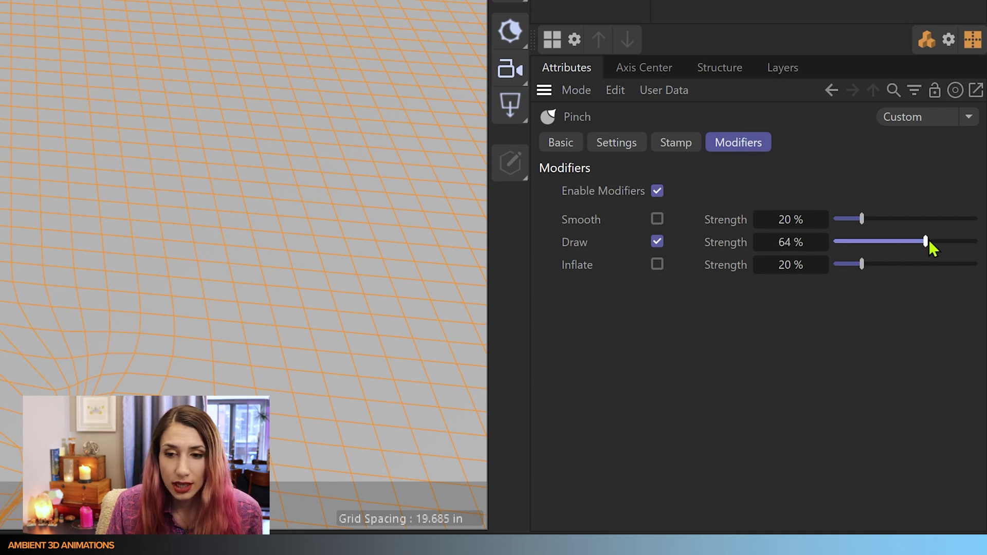
left_click_drag(929, 241, 986, 241)
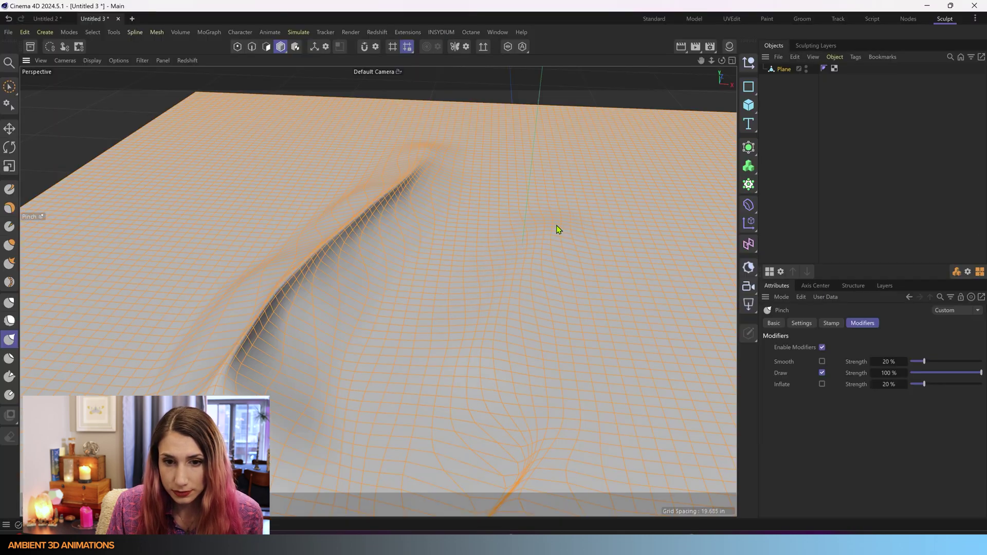
left_click_drag(479, 341, 554, 218)
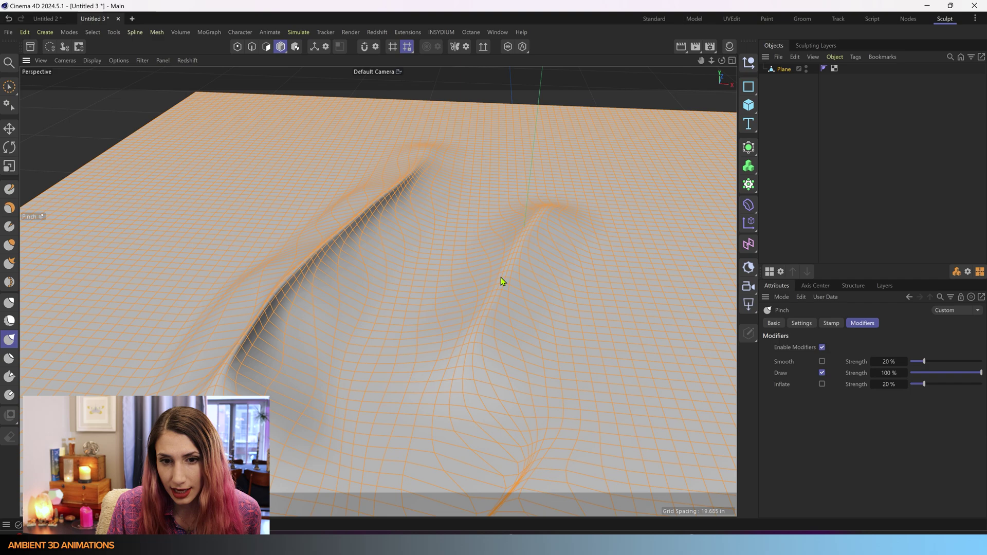
left_click_drag(556, 183, 471, 341)
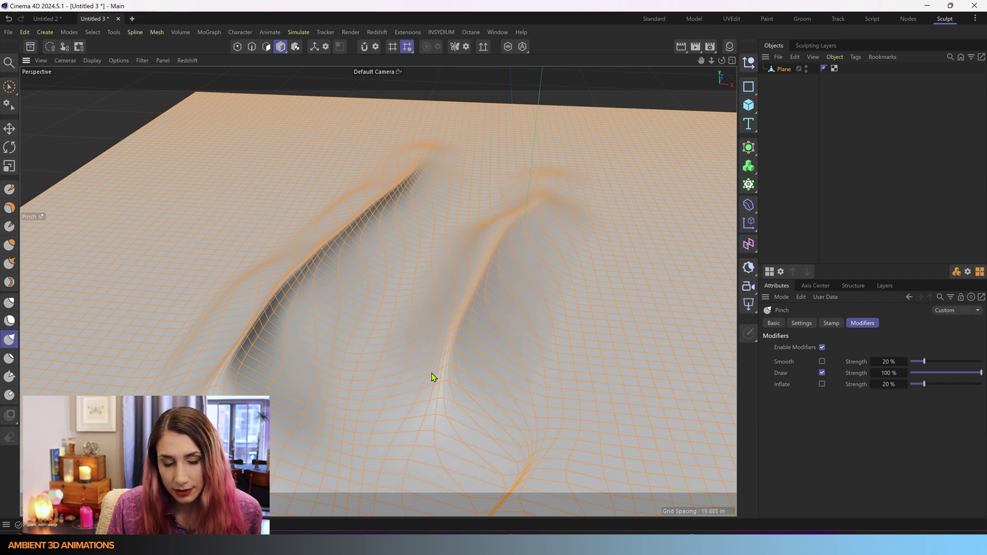
mouse_move(585, 320)
left_mouse_down("alt")
mouse_move(530, 325)
mouse_move(553, 320)
left_mouse_up("alt")
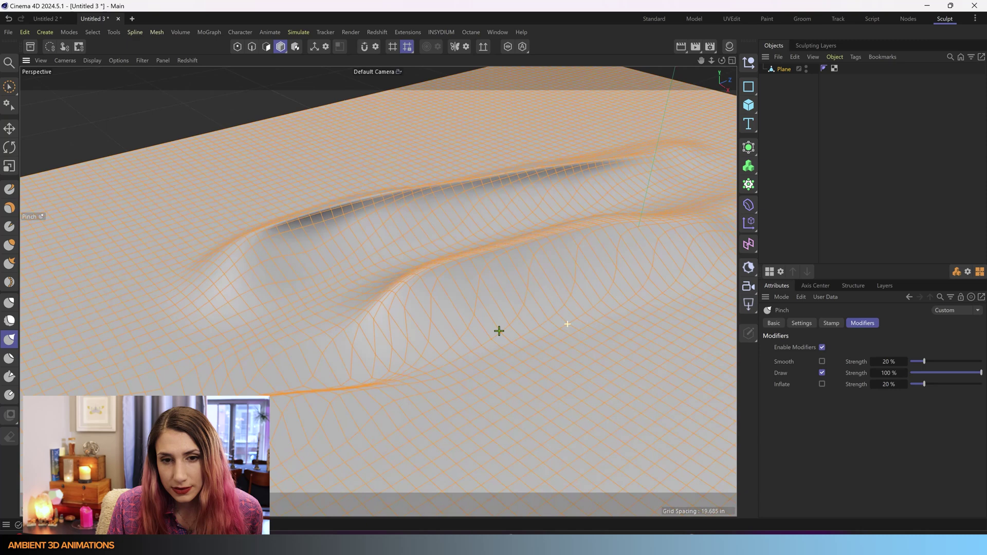
Turn off the Draw and Smooth modifiers and enable Inflate at 30% strength.
left_click(822, 372)
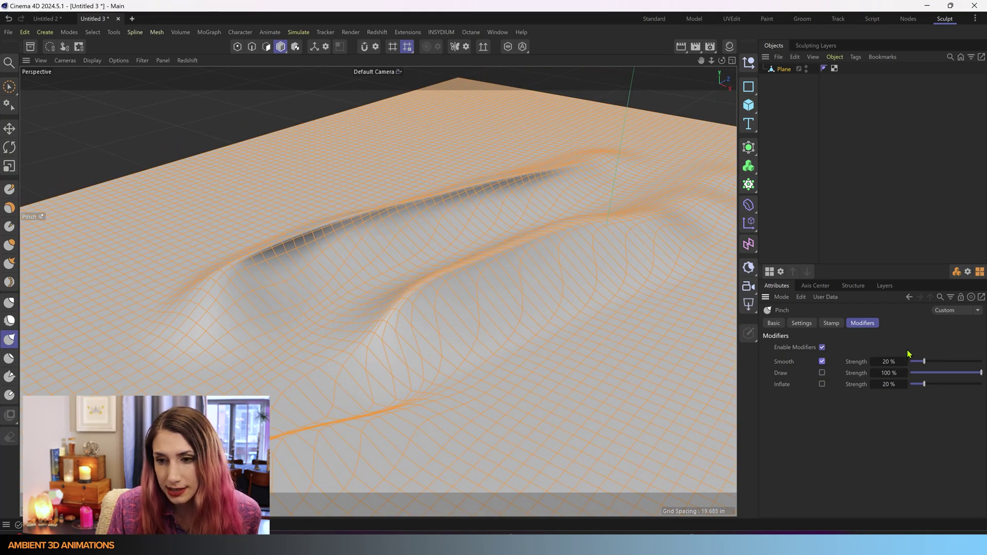
mouse_move(924, 361)
left_mouse_down()
mouse_move(970, 370)
mouse_move(932, 374)
left_mouse_up()
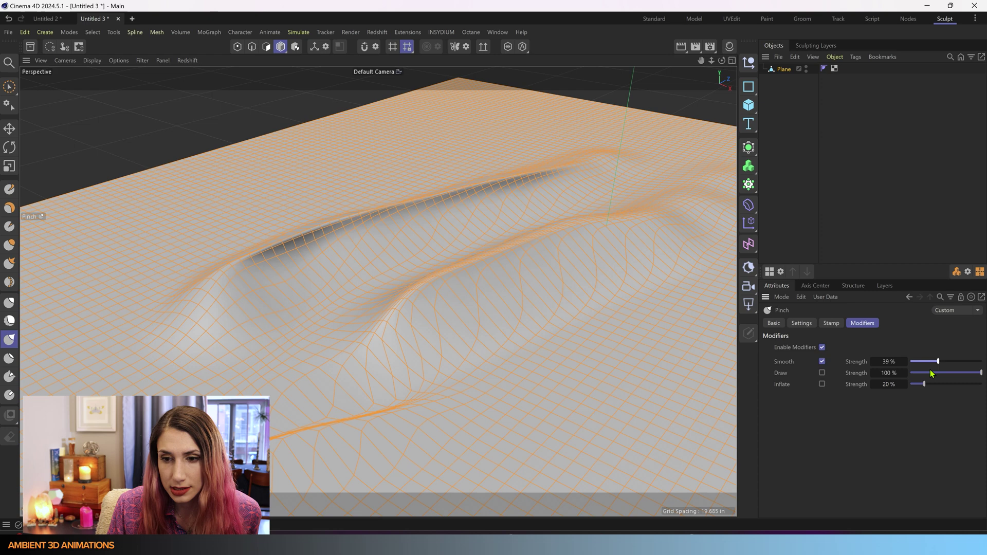
left_click(822, 361)
left_click(822, 384)
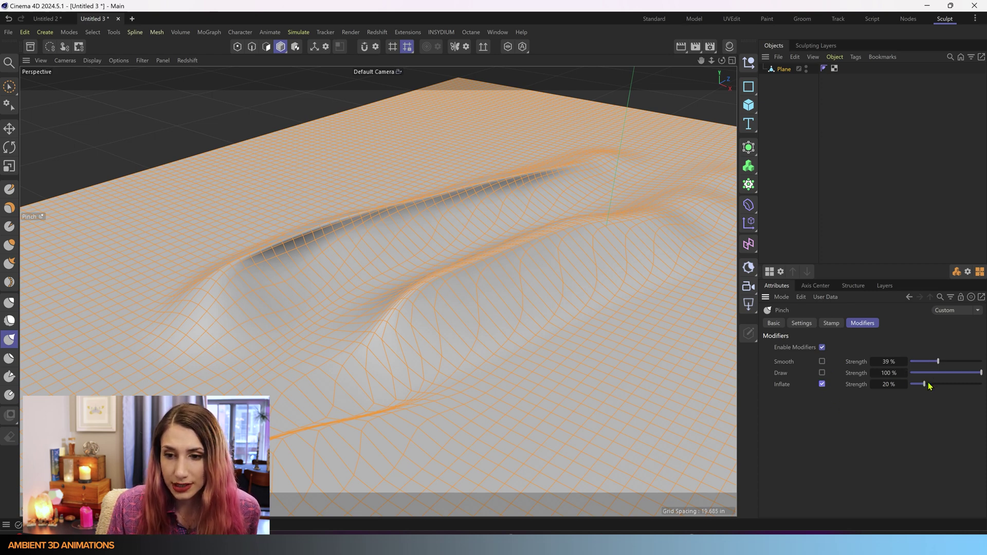
left_click_drag(930, 386, 932, 384)
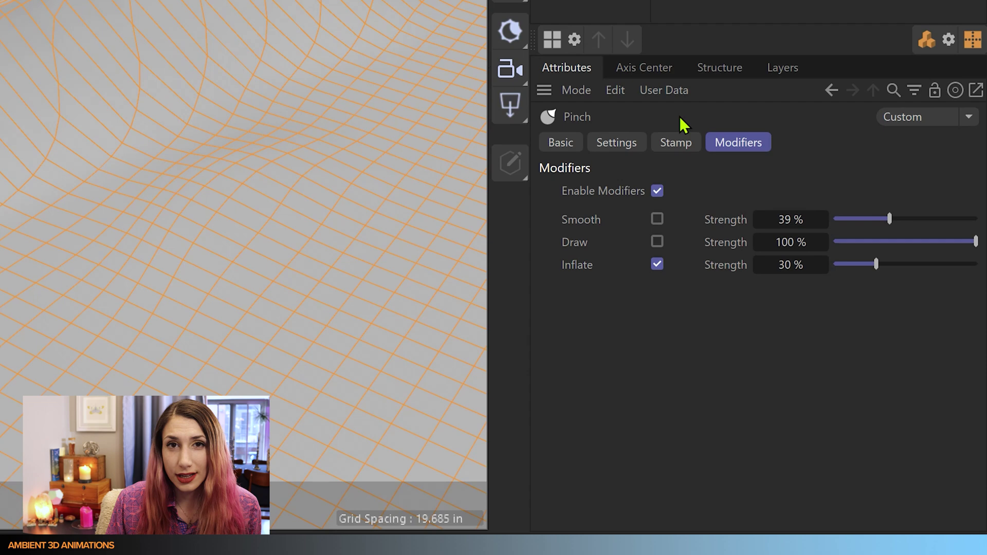
Review the Pinch brush's Stamp, Settings and Basic pages without changing anything.
left_click(838, 323)
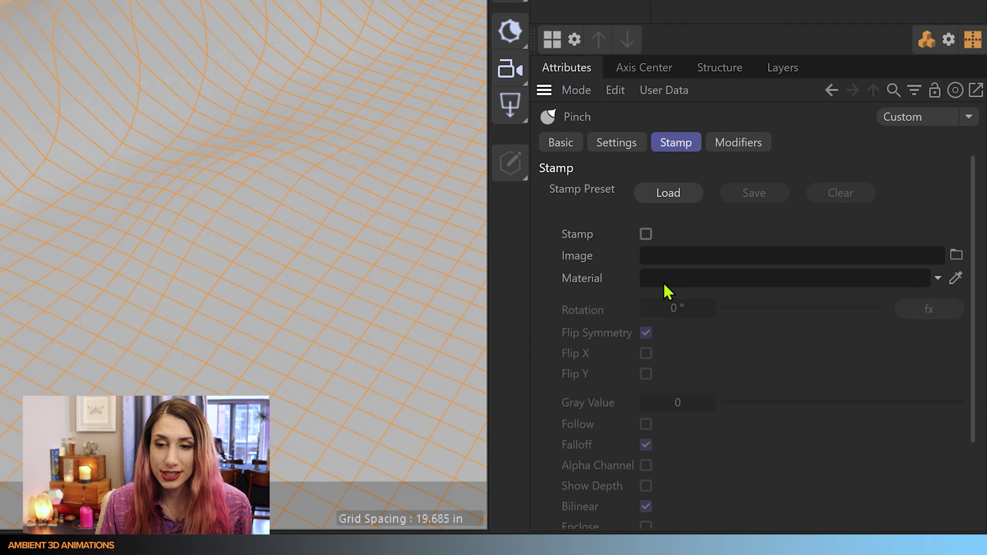
left_click(623, 149)
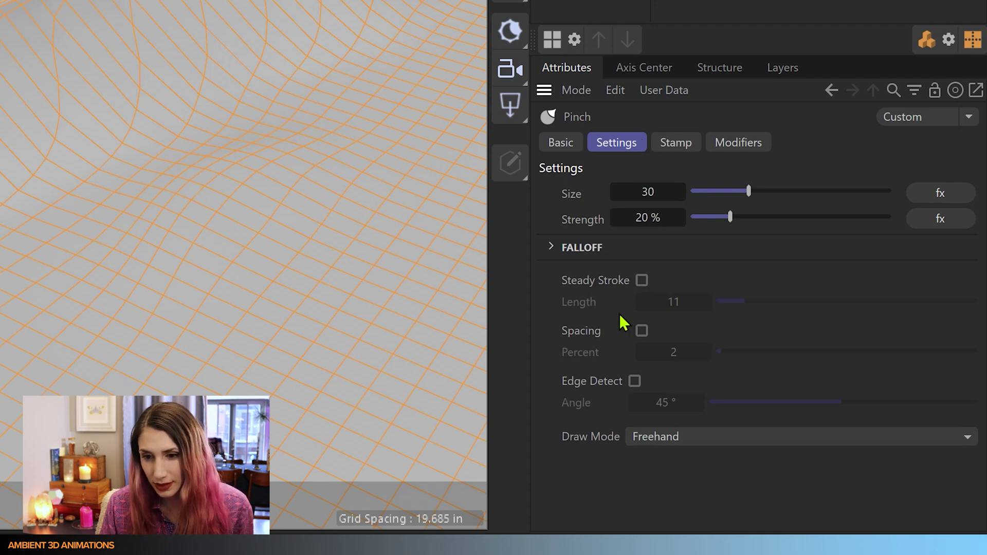
left_click(570, 143)
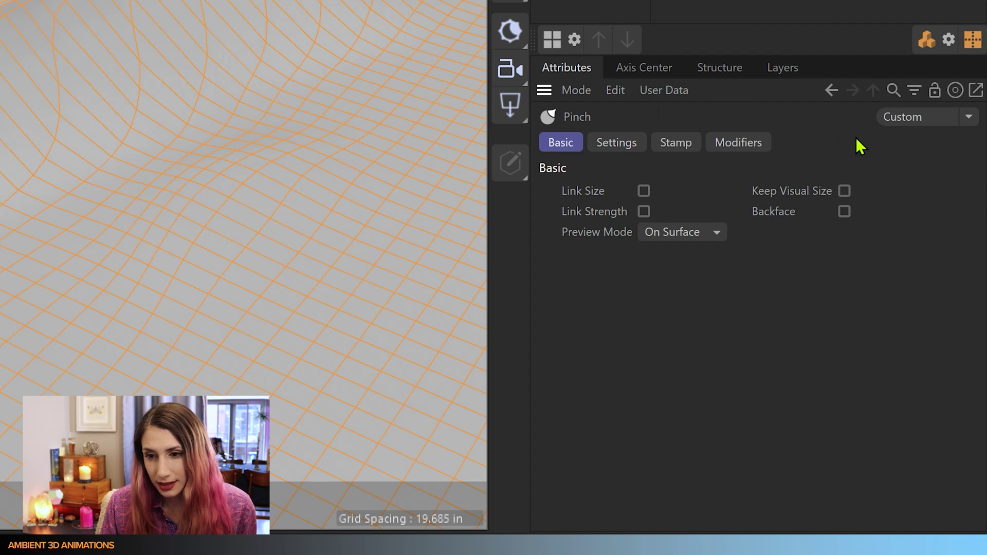